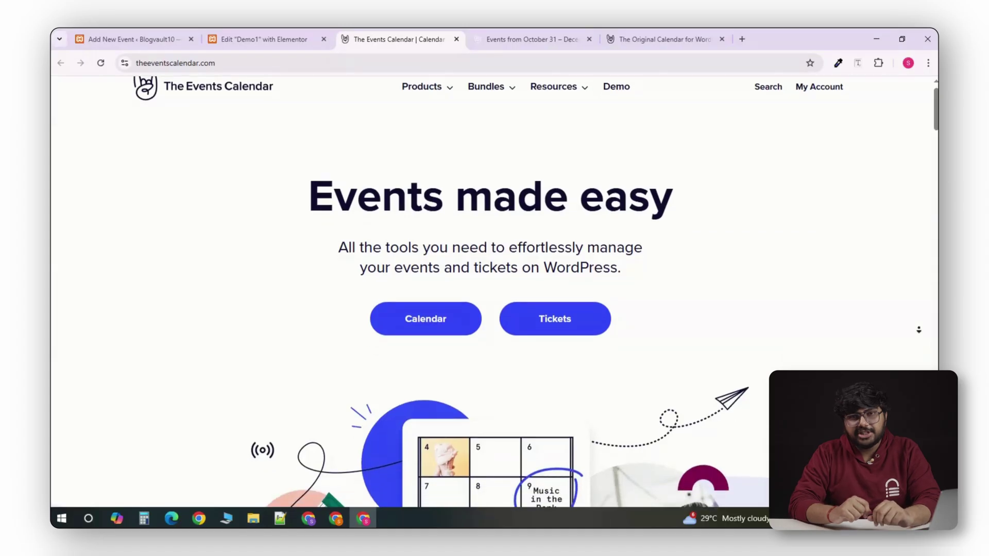
# Step: Switch The Events Calendar demo to Month view and open the Hosted Dinner event's page
pyautogui.scroll(-5, 920, 336)
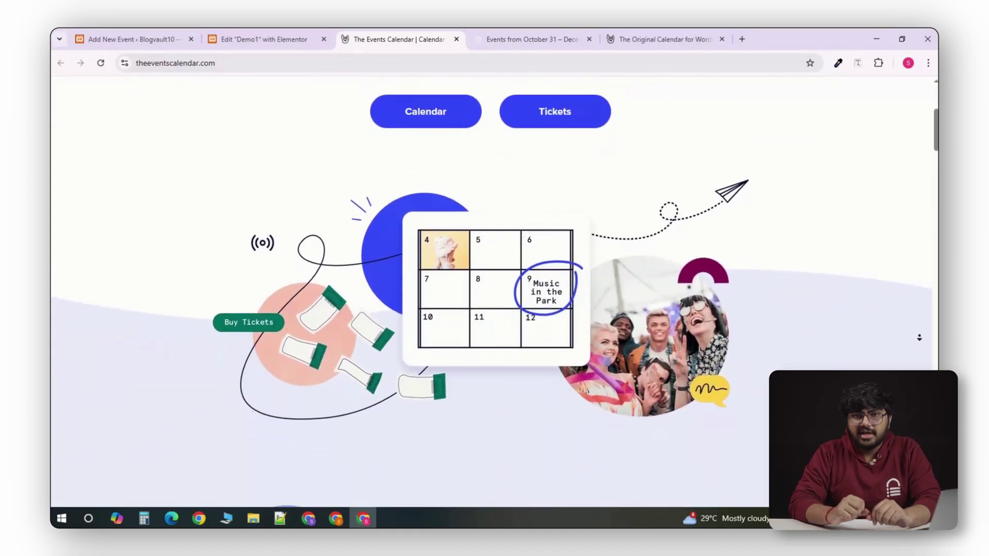
pyautogui.scroll(-3, 919, 337)
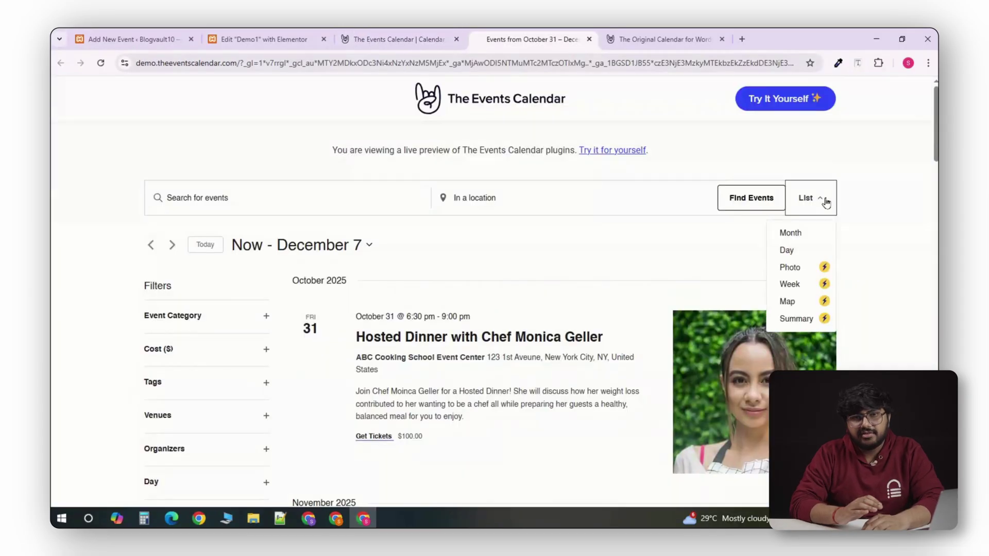
pyautogui.click(792, 231)
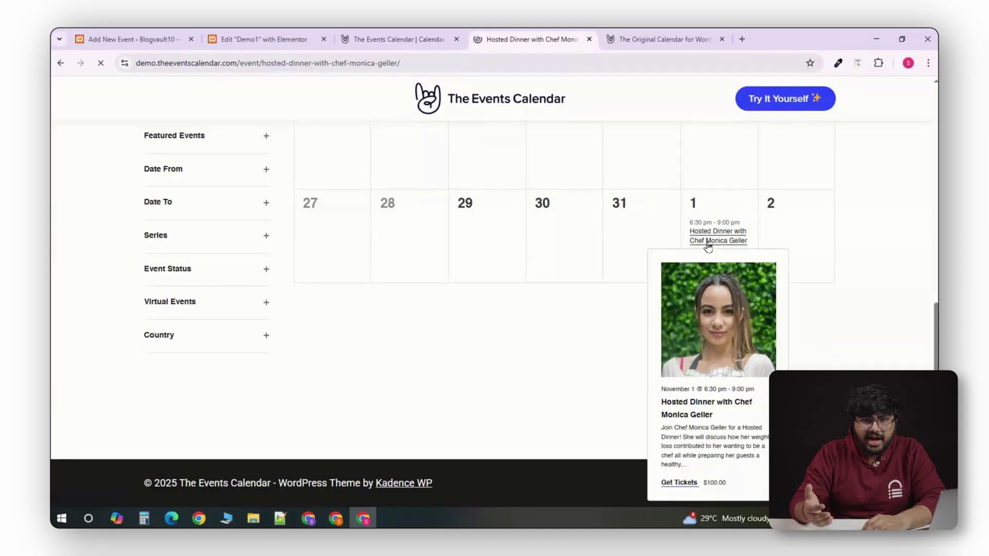
pyautogui.click(707, 241)
pyautogui.scroll(-6, 890, 237)
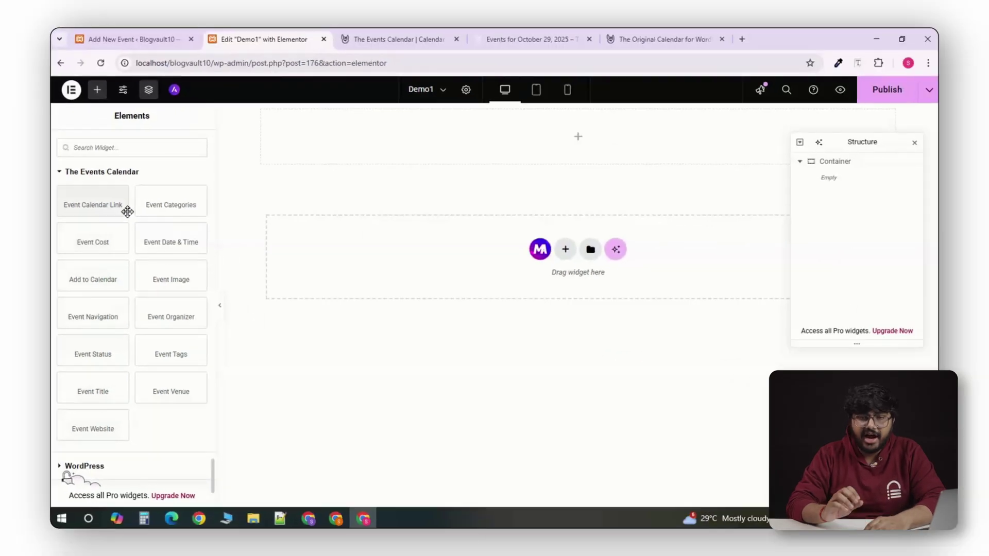
# Step: Place the Event Calendar Link widget from the Elements panel into the top container
pyautogui.moveTo(127, 211); pyautogui.dragTo(417, 149)
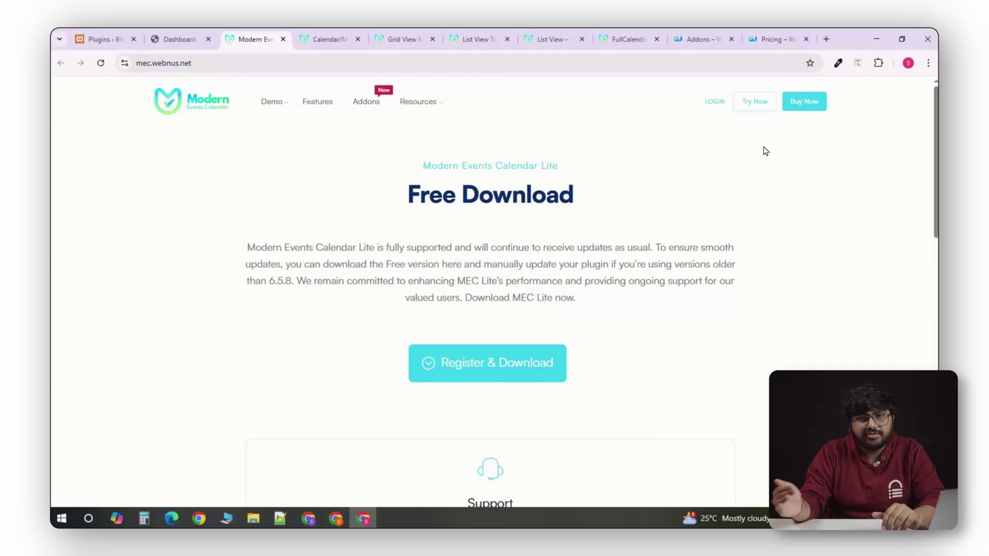
# Step: Browse the monthly calendar, Toggle Style, Liquid Large Style and Full Calendar View demos
pyautogui.hotkey('ctrl', 'Tab')
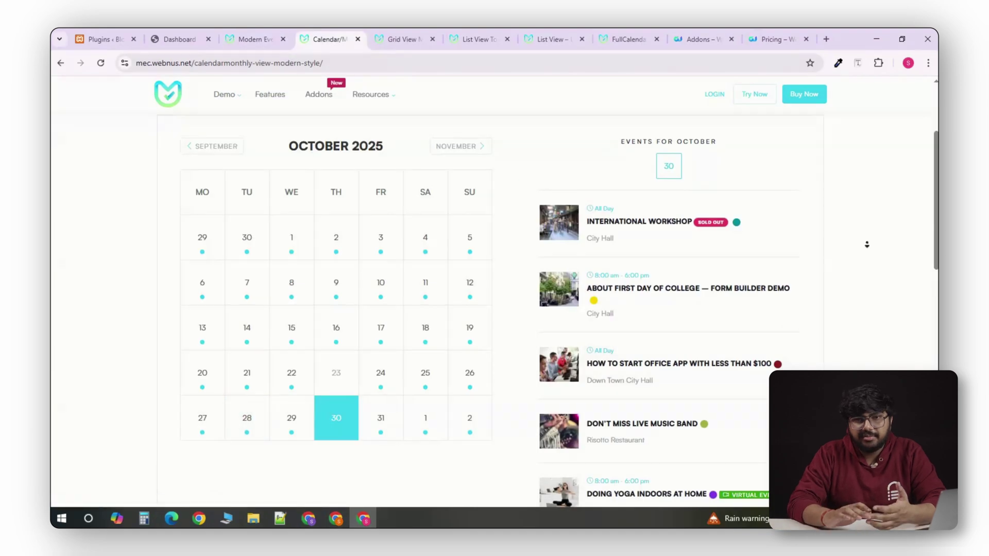
pyautogui.click(481, 39)
pyautogui.click(545, 45)
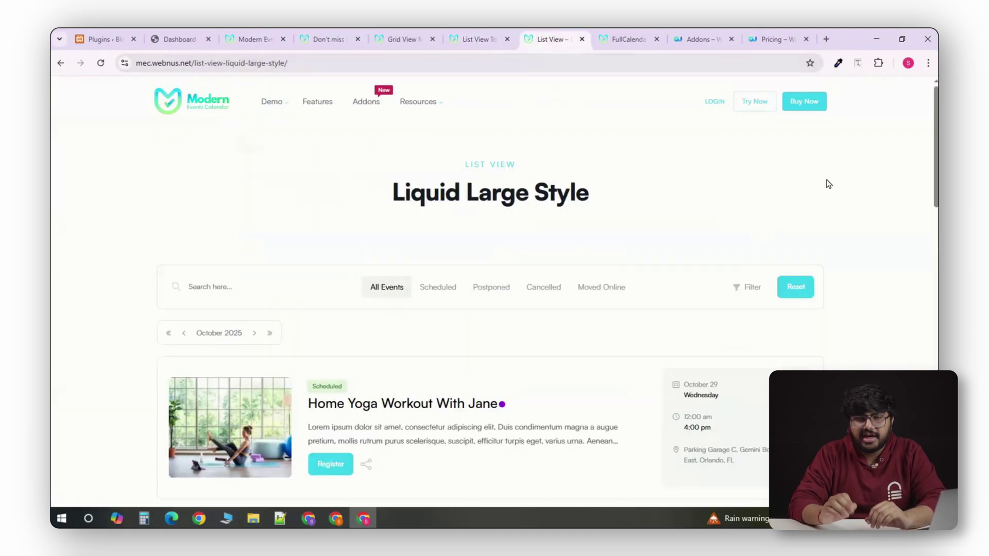
pyautogui.hotkey('ctrl', 'Tab')
pyautogui.hotkey('ctrl', 'Tab')
pyautogui.hotkey('ctrl', 'Tab')
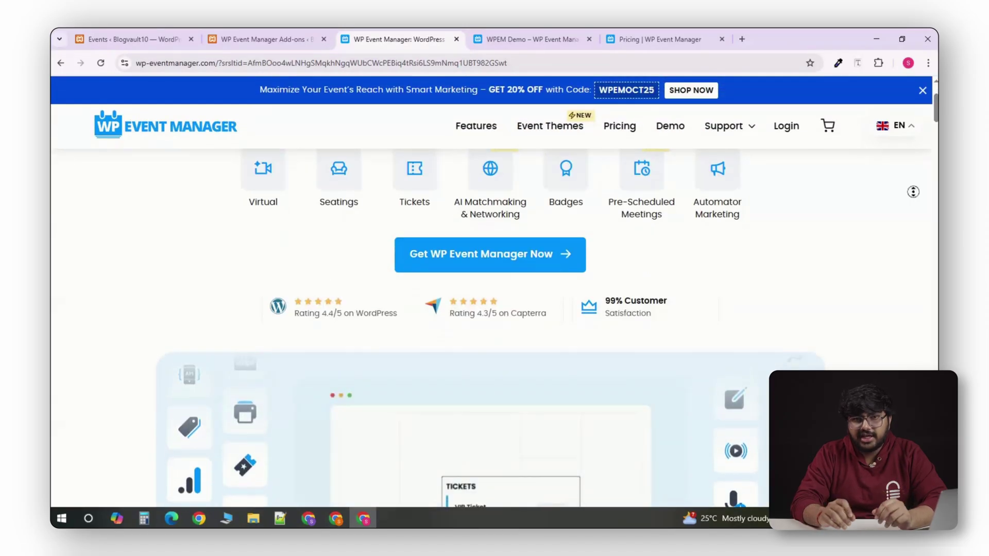
# Step: Go from the admin Events list and Settings to the WP Event Manager Add-ons list
pyautogui.scroll(4, 912, 192)
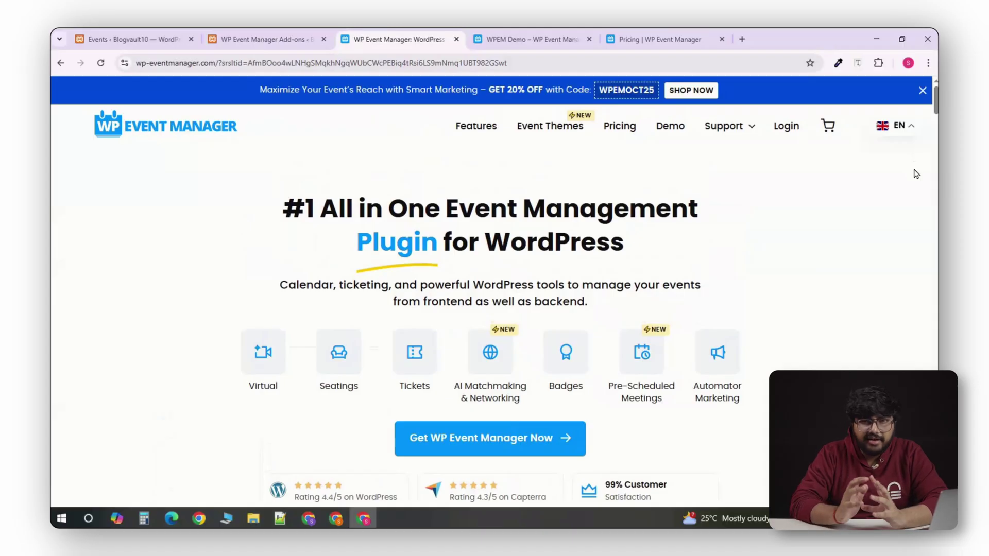
pyautogui.hotkey('ctrl', '1')
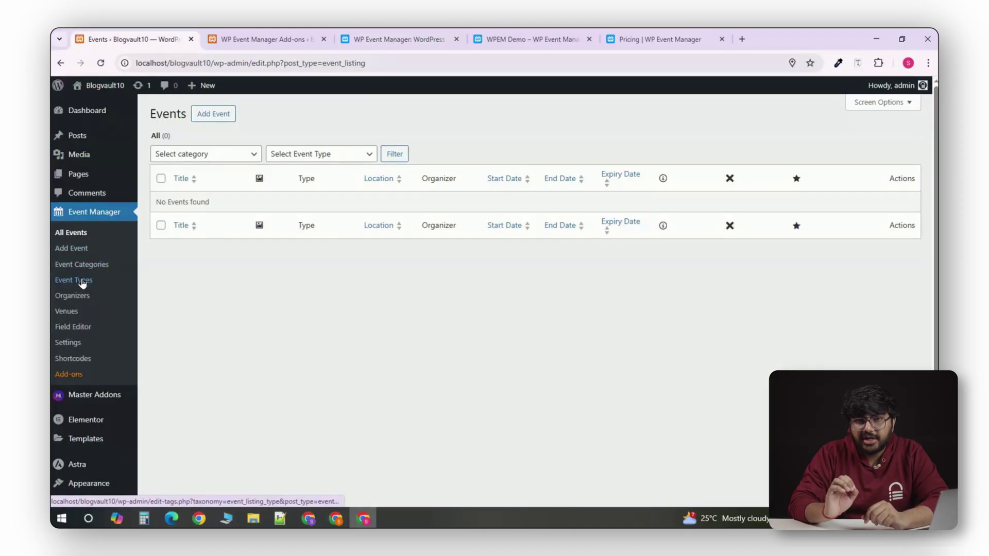
pyautogui.click(73, 343)
pyautogui.hotkey('ctrl', '2')
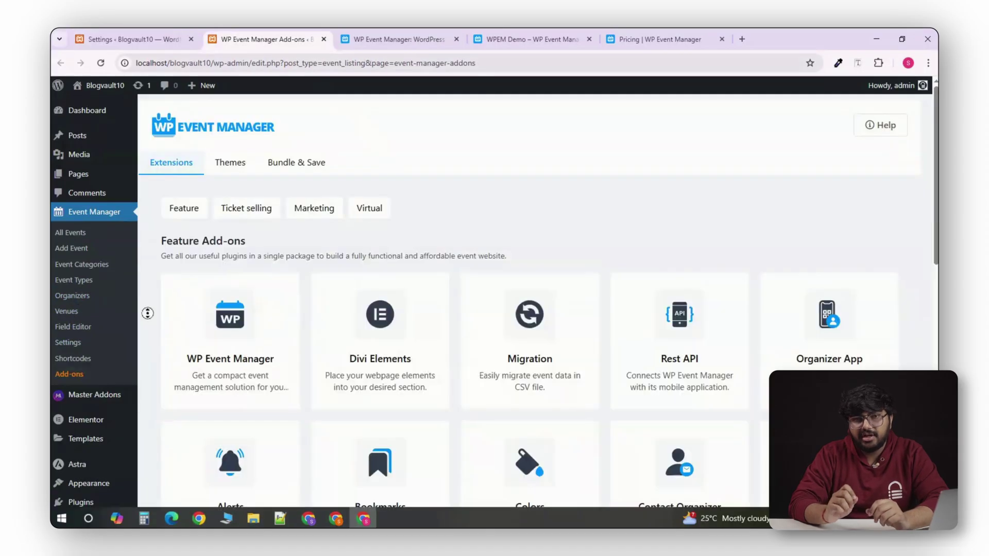
pyautogui.scroll(-2, 148, 313)
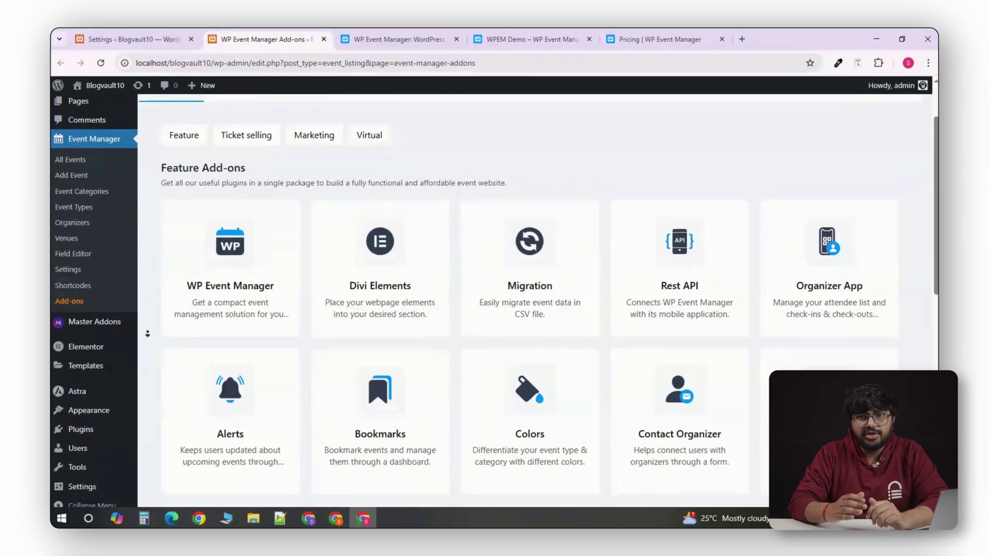
pyautogui.scroll(-2, 148, 334)
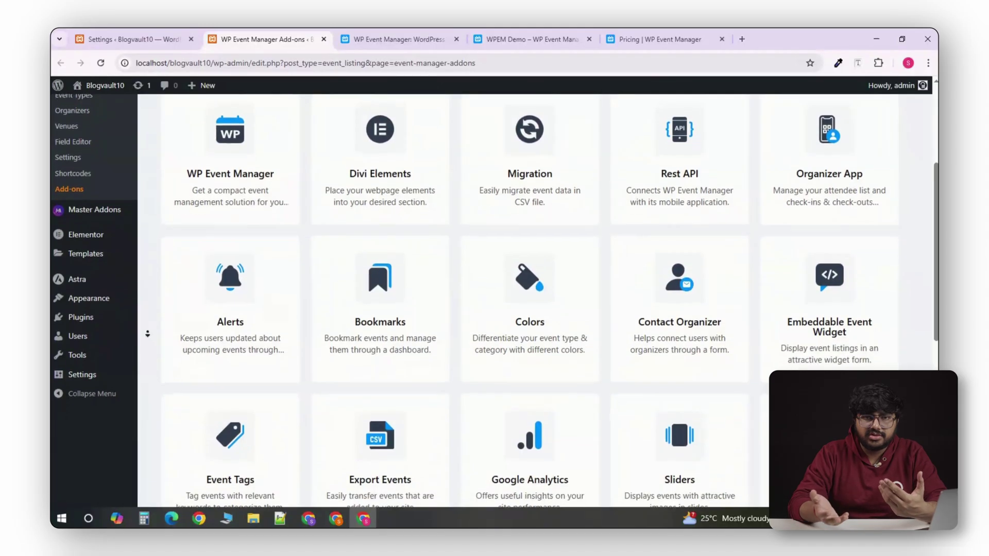
# Step: Expand the WPEM demo's filters and preview the Event Category and Event Type lists
pyautogui.hotkey('ctrl', '4')
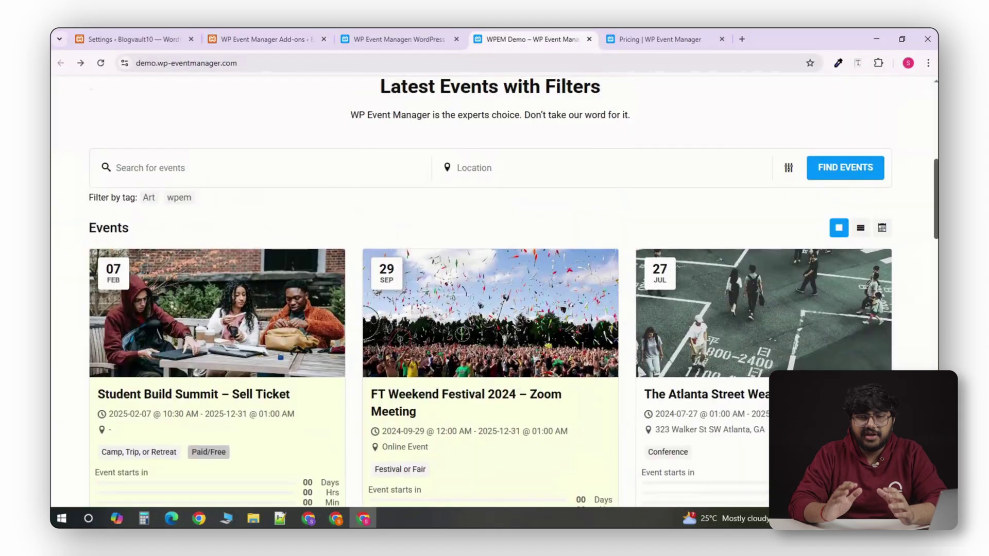
pyautogui.click(791, 170)
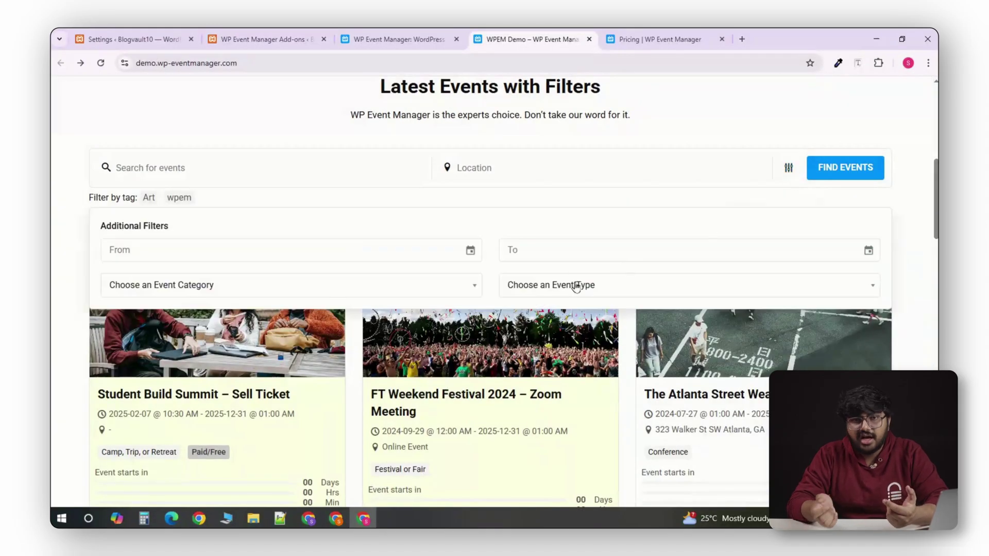
pyautogui.click(326, 292)
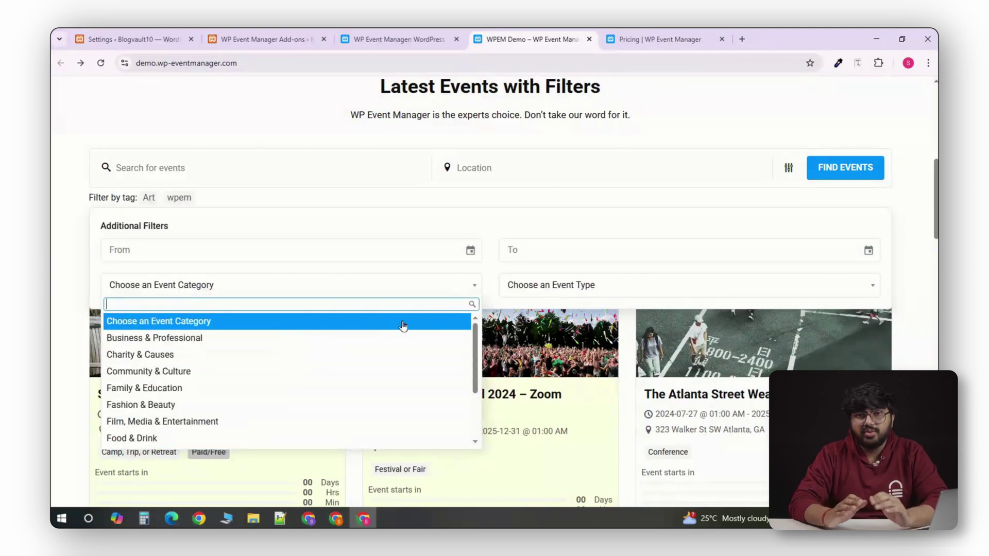
pyautogui.click(449, 291)
pyautogui.click(604, 292)
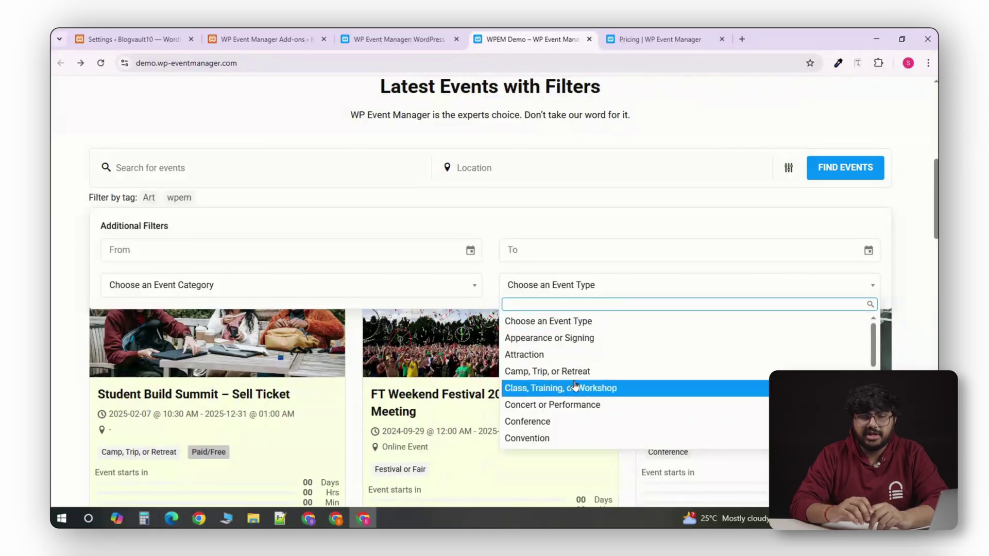
pyautogui.click(647, 291)
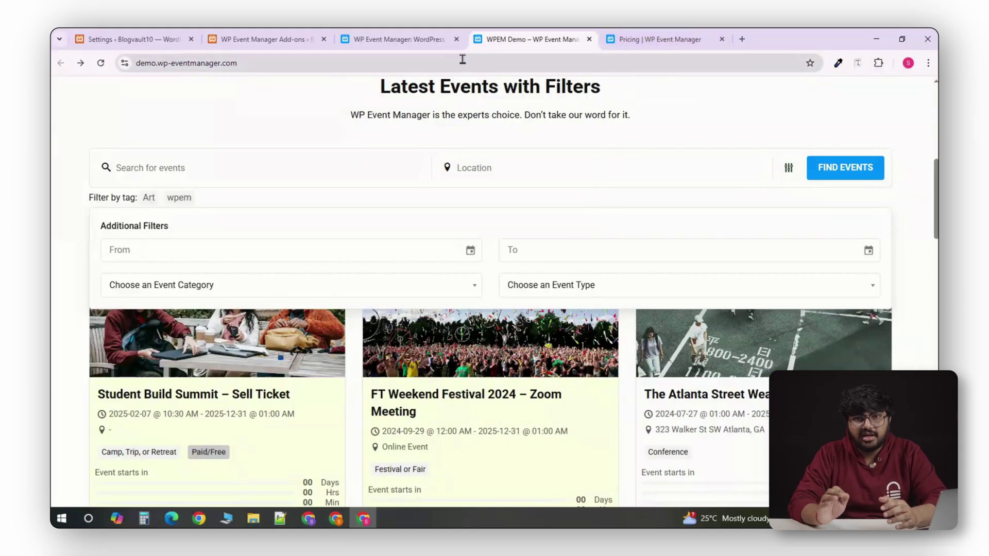
# Step: Scroll down through the WP Event Manager add-on cards
pyautogui.hotkey('ctrl', '2')
pyautogui.scroll(-2, 147, 318)
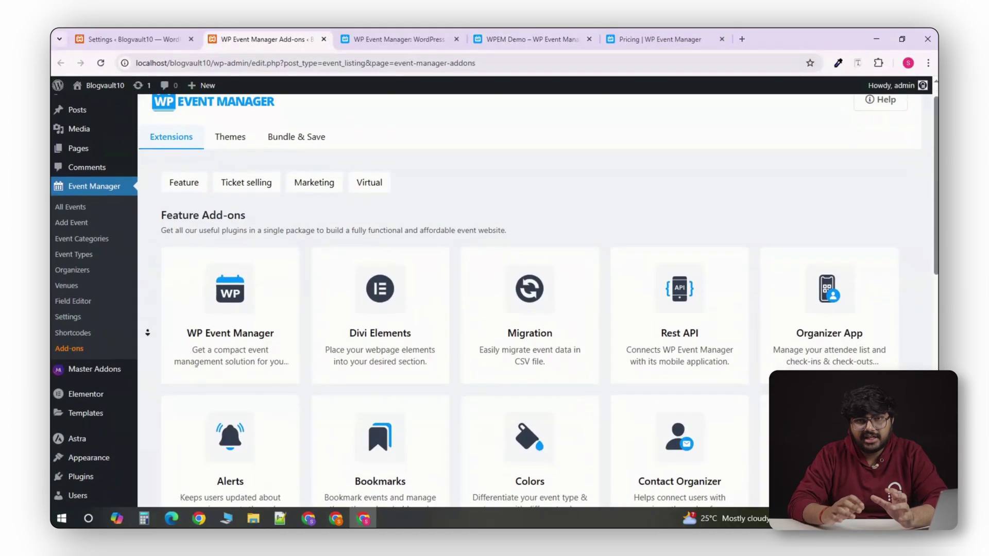
pyautogui.scroll(-3, 147, 334)
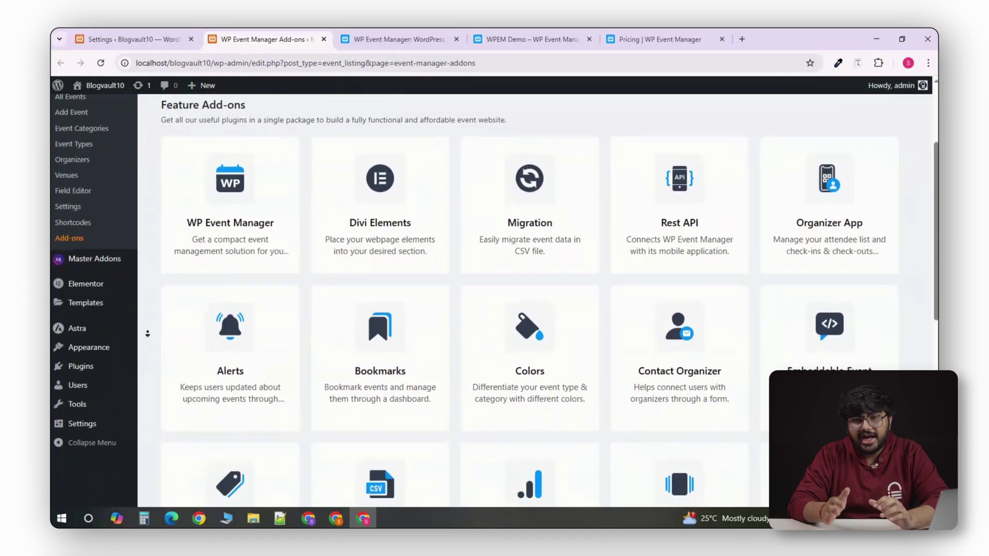
pyautogui.scroll(-2, 148, 334)
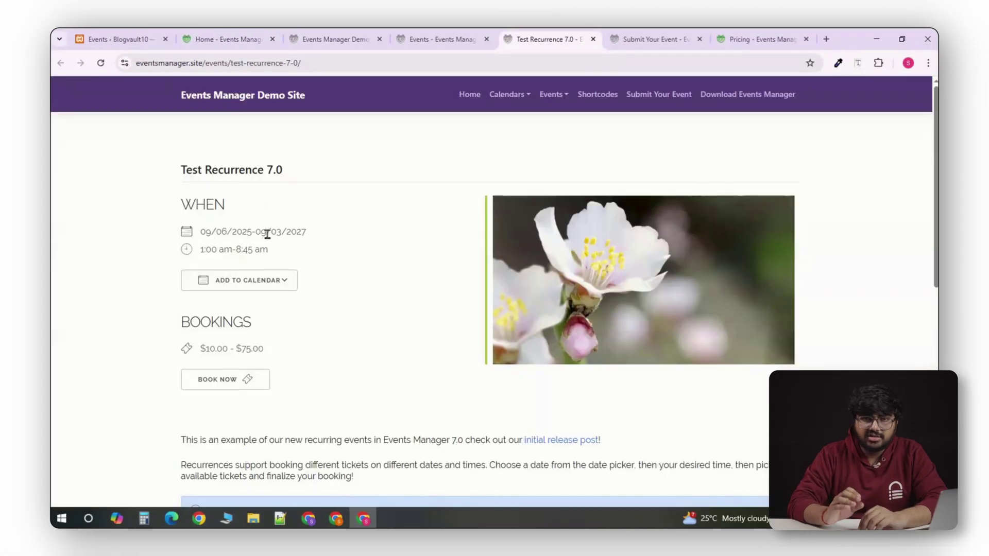
# Step: Scroll through the Test Recurrence 7.0 event's recurring dates and bookings
pyautogui.scroll(-3, 451, 306)
pyautogui.scroll(-5, 449, 336)
pyautogui.scroll(-1, 449, 336)
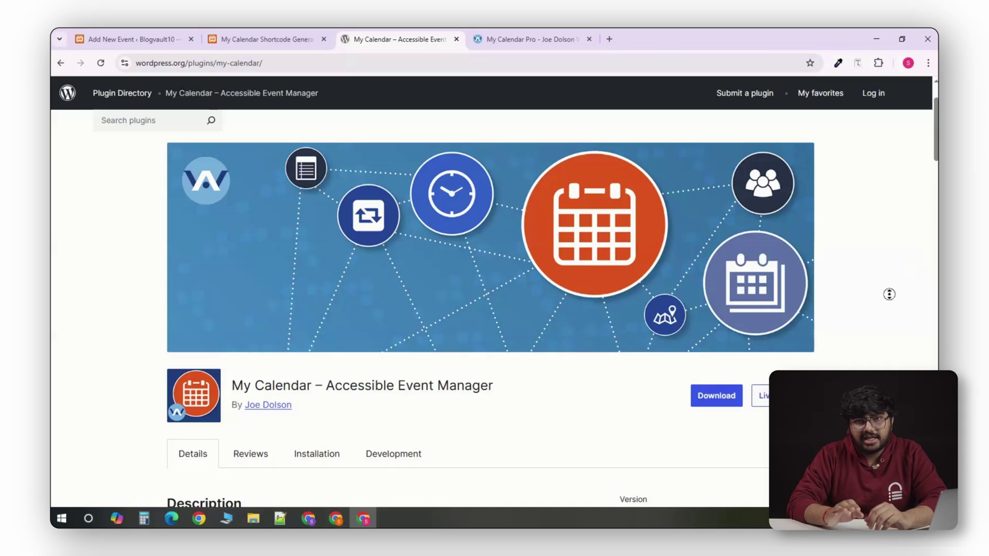
# Step: Scroll the My Calendar plugin page down to its Description section
pyautogui.scroll(-3, 889, 294)
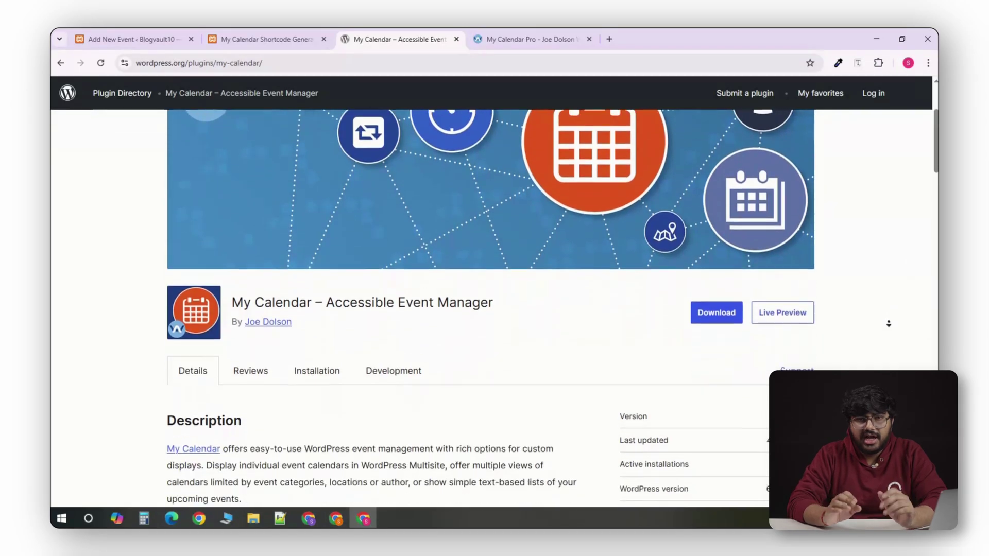
pyautogui.scroll(-2, 889, 326)
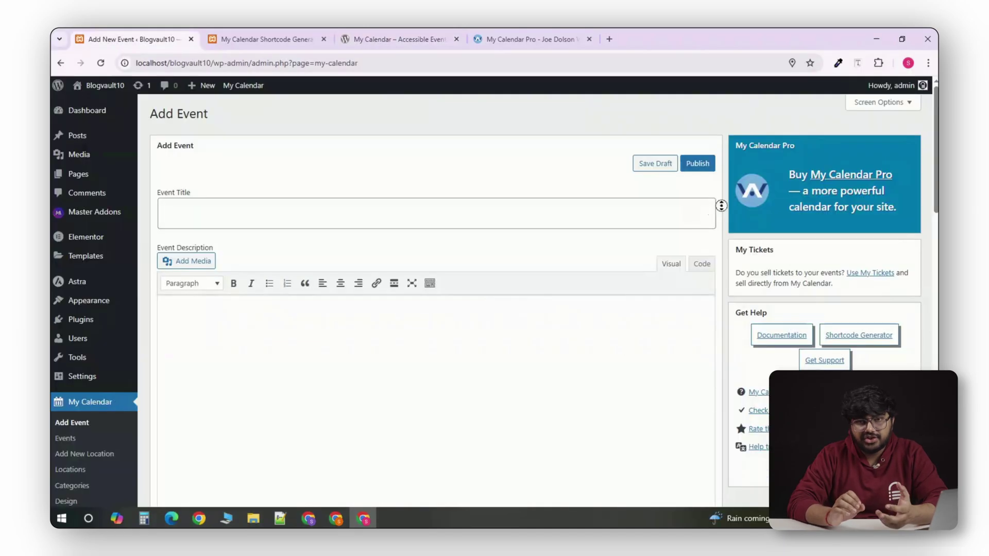
# Step: Scroll the My Calendar Add Event form and show the repetition Period choices
pyautogui.scroll(-6, 720, 222)
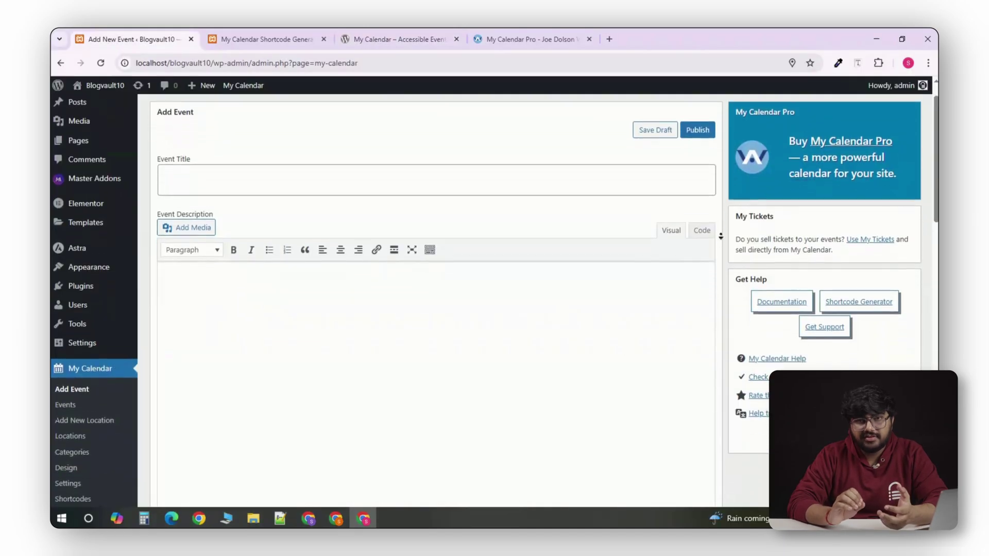
pyautogui.scroll(-4, 720, 238)
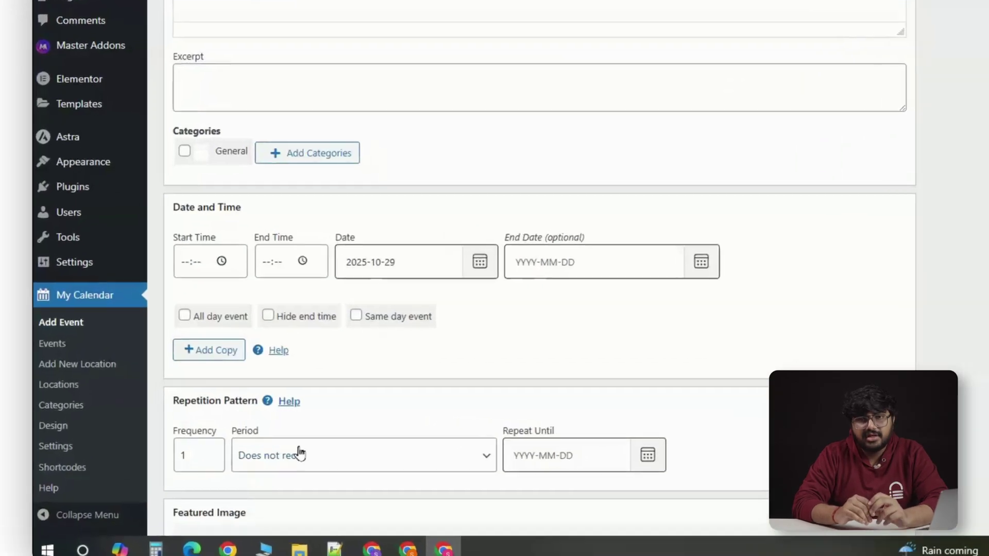
pyautogui.click(298, 448)
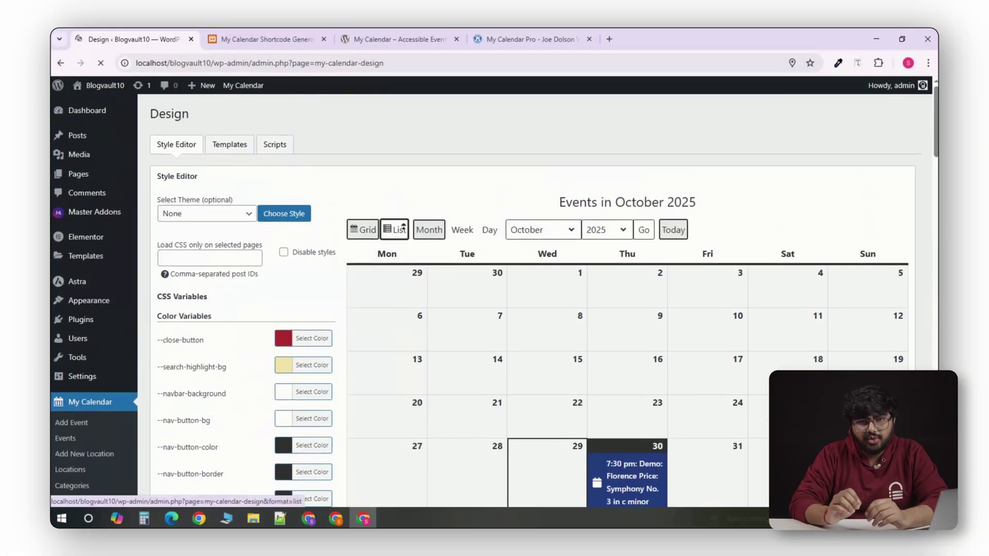
# Step: Scroll the My Calendar Design screen, then bring up the My Calendar Pro pricing
pyautogui.scroll(-2, 360, 273)
pyautogui.scroll(-2, 358, 281)
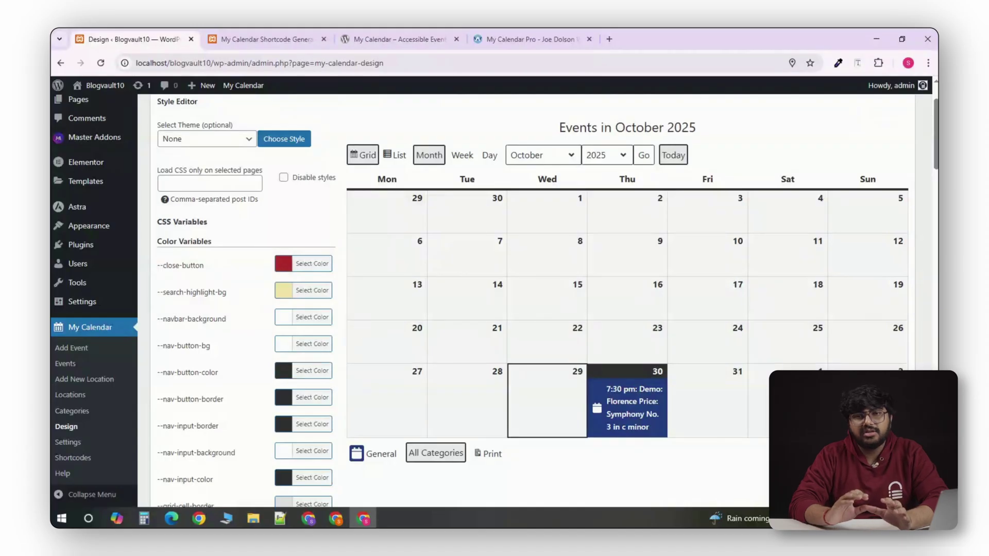
pyautogui.hotkey('ctrl', '4')
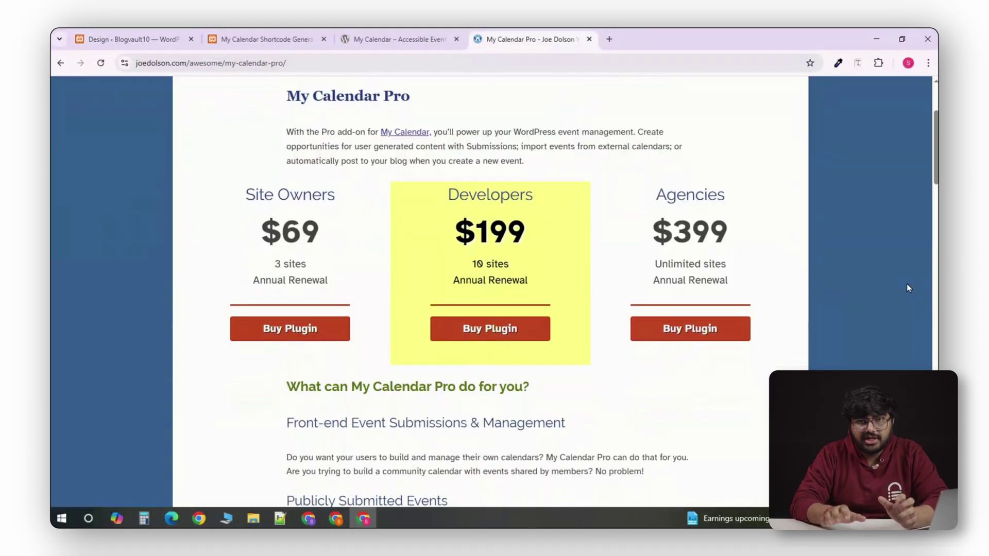